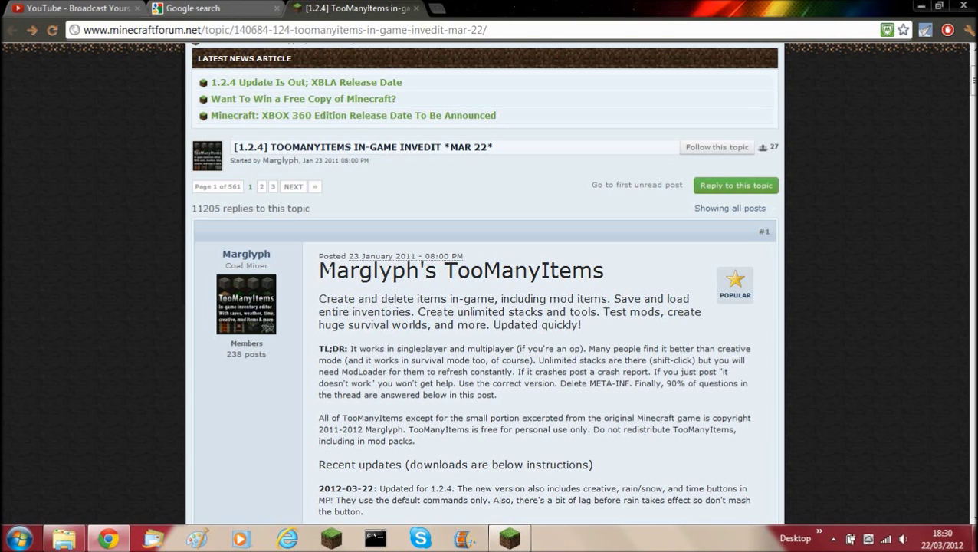
Scroll down the TooManyItems 1.2.4 forum post through its Instructions section.
scroll(328, 269, down, 5)
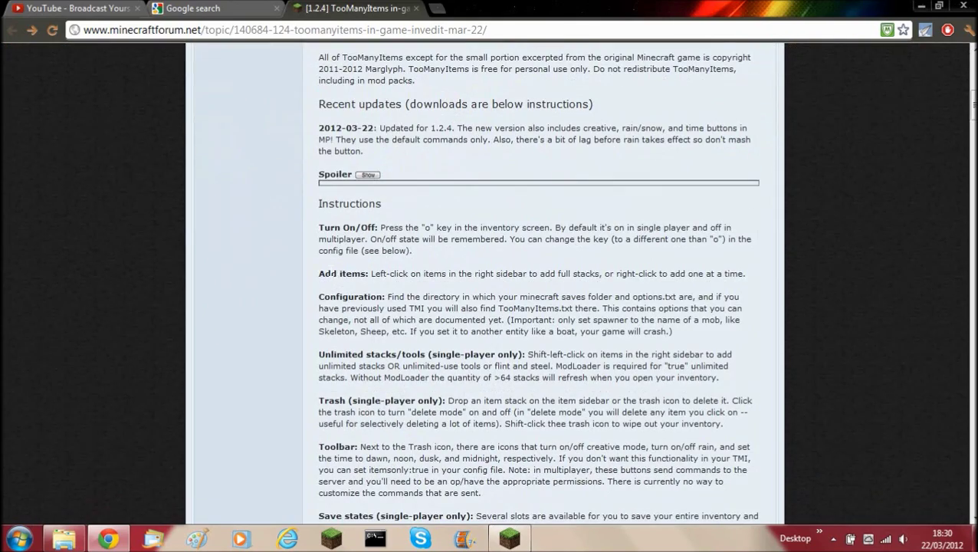
scroll(334, 274, down, 3)
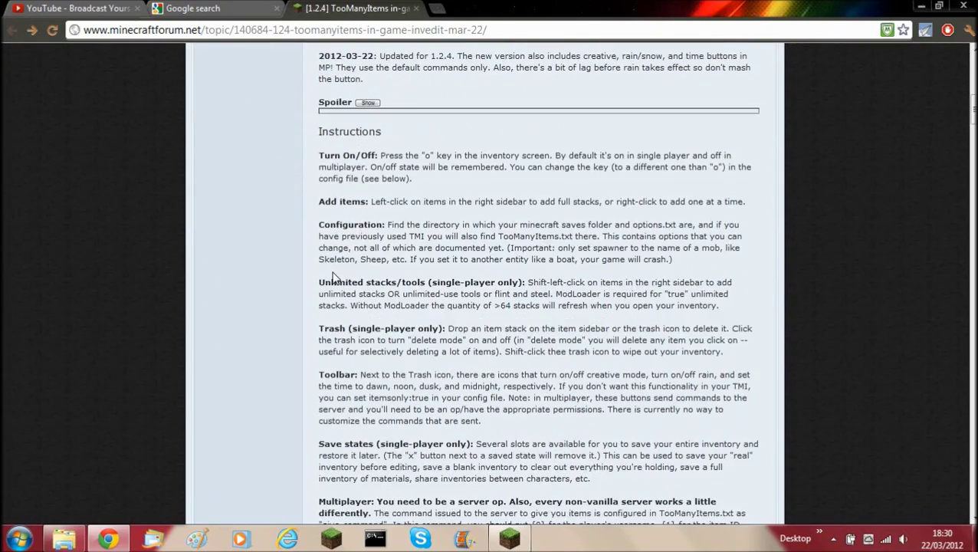
scroll(334, 278, down, 1)
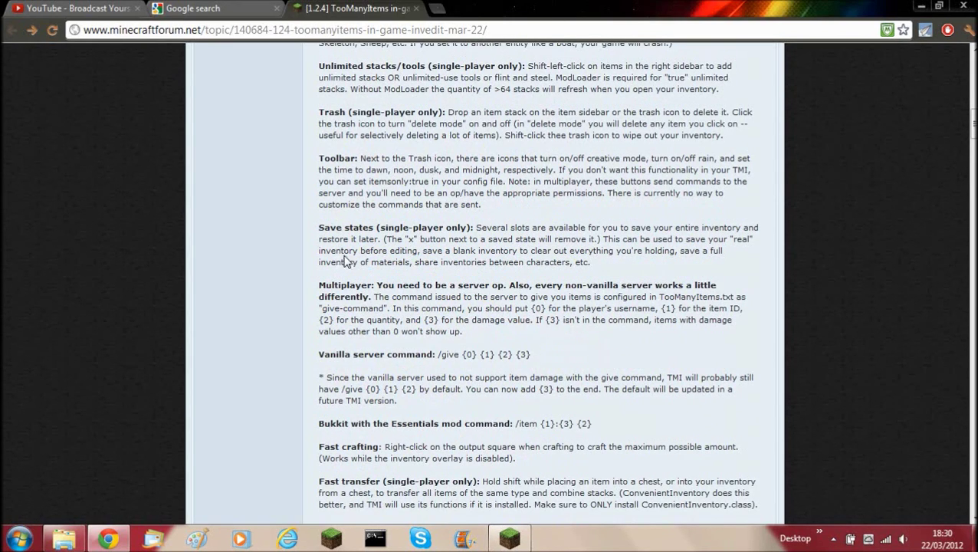
scroll(345, 261, down, 3)
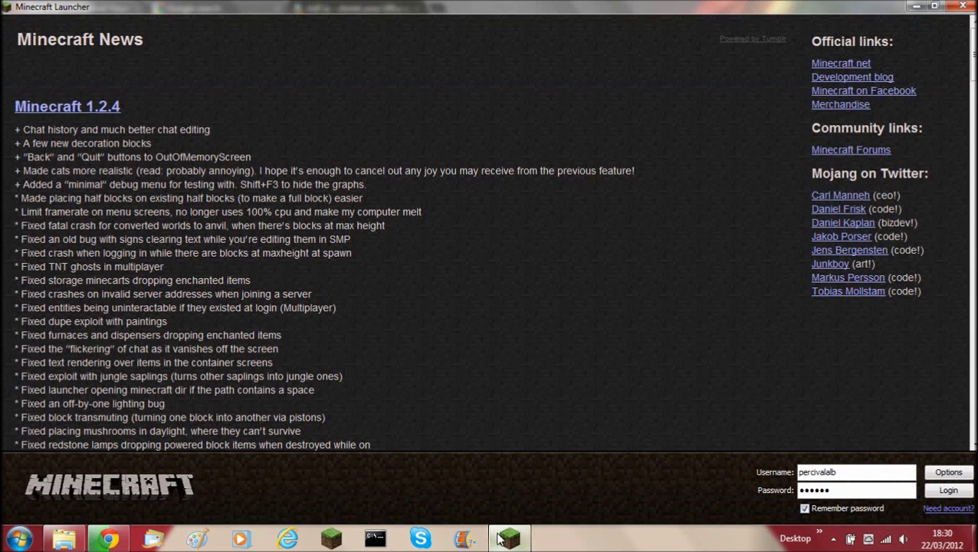
Turn on Force update in the launcher options and log in to download a fresh minecraft.jar.
click(935, 477)
click(536, 259)
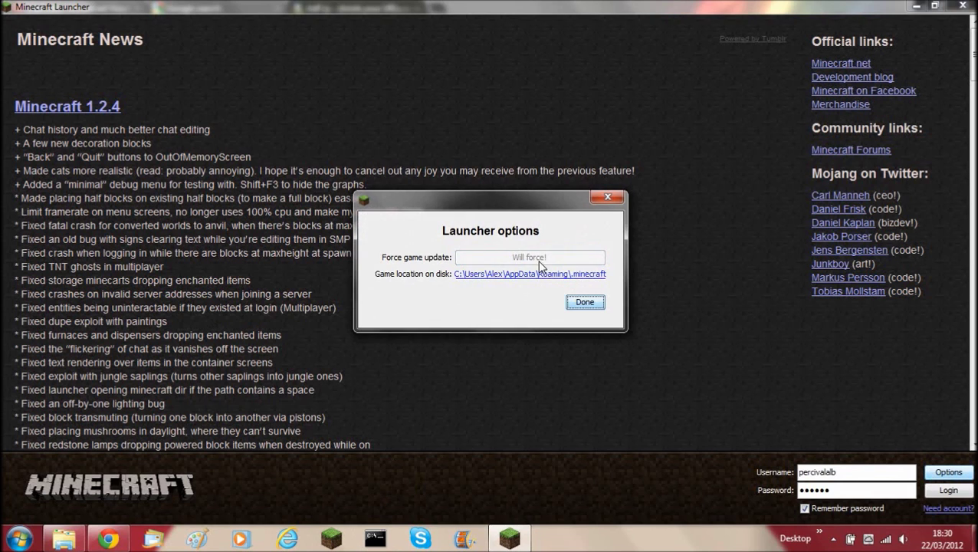
click(584, 303)
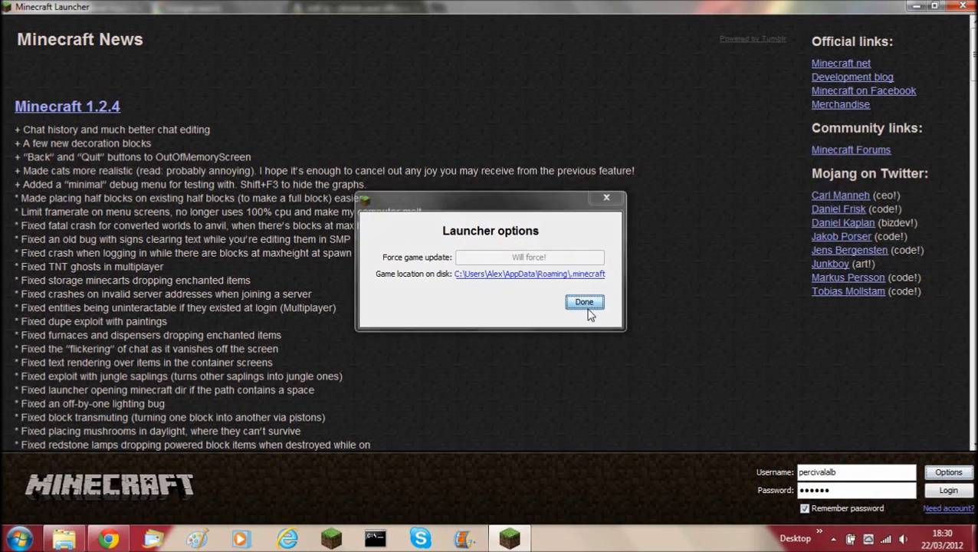
click(948, 491)
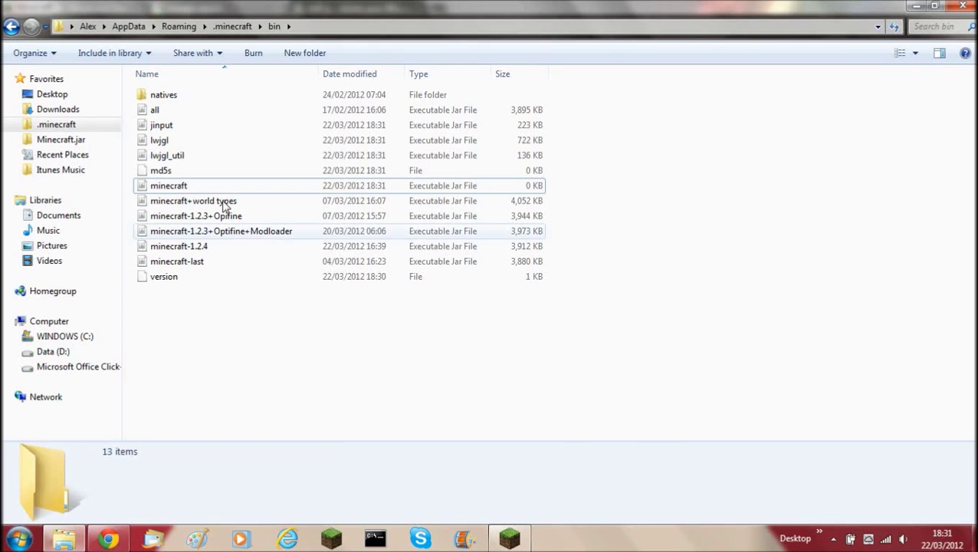
Open TooManyItems2012_03_22_1.2.4.zip from Downloads with WinRAR archiver.
click(64, 539)
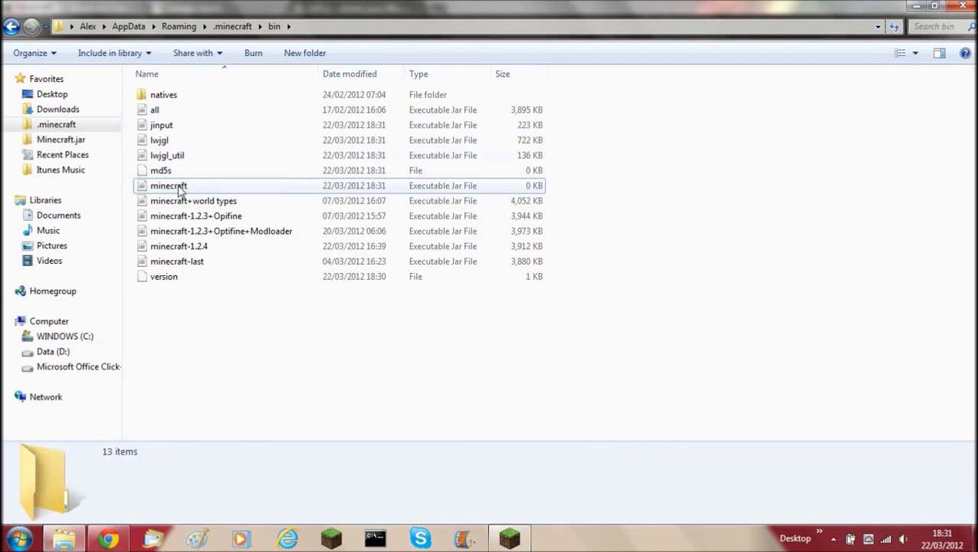
click(76, 109)
click(150, 95)
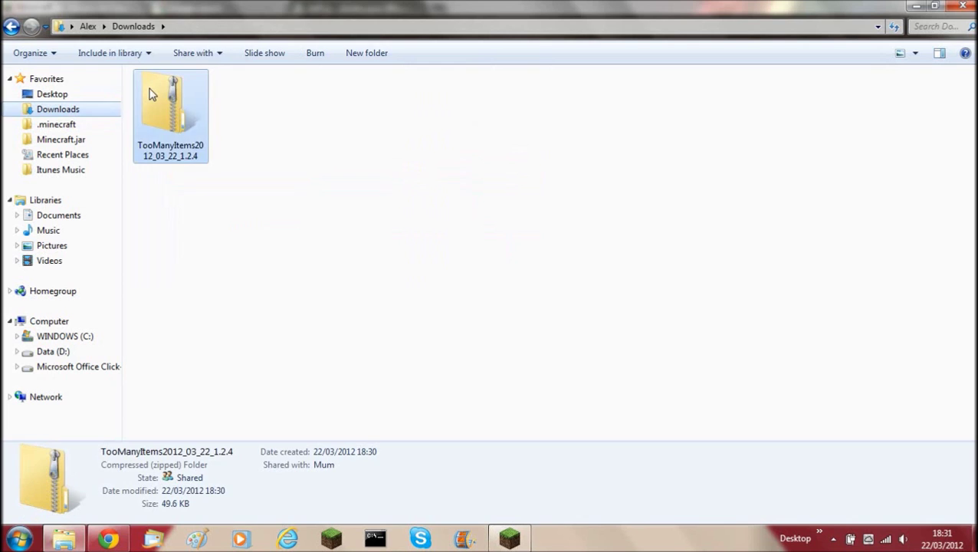
right_click(151, 95)
mouse_move(200, 236)
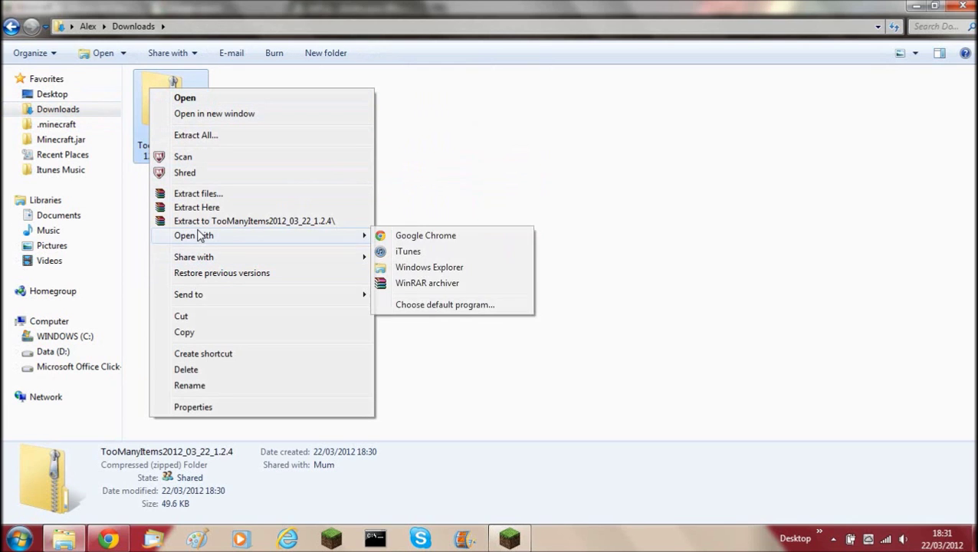
click(413, 283)
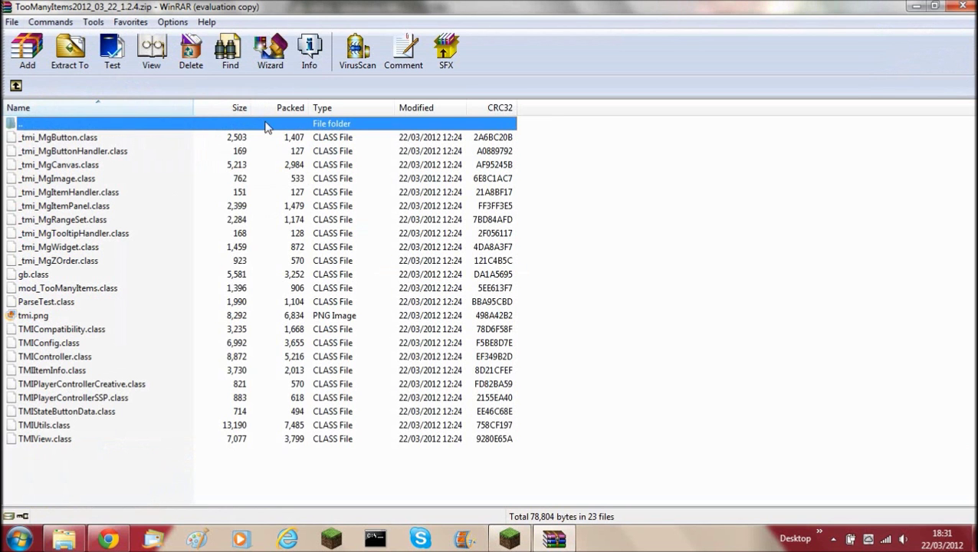
Dismiss the WinRAR reminder, let Minecraft 1.2.4 finish updating, then quit the game.
click(592, 270)
click(509, 539)
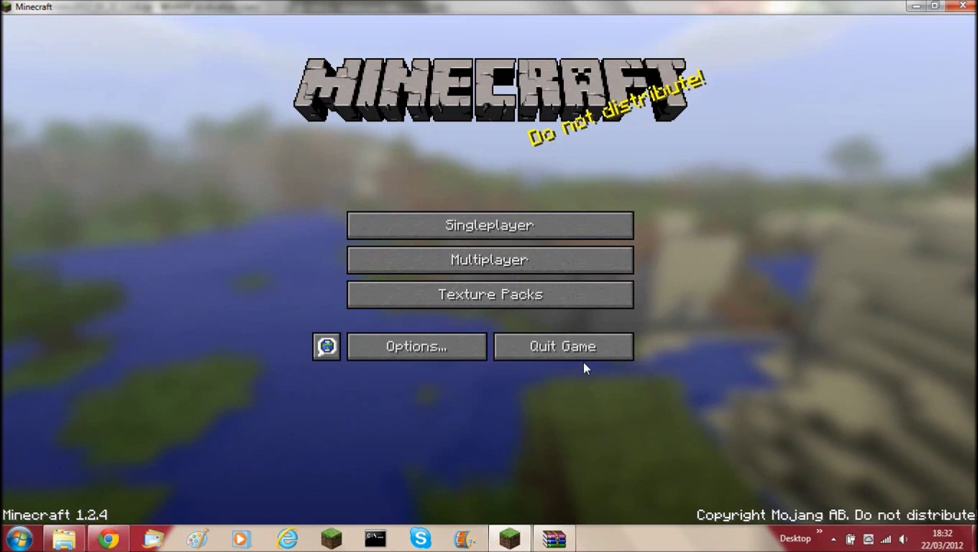
click(537, 349)
Open the Roaming app data folder by searching %appdata% from Start.
click(64, 538)
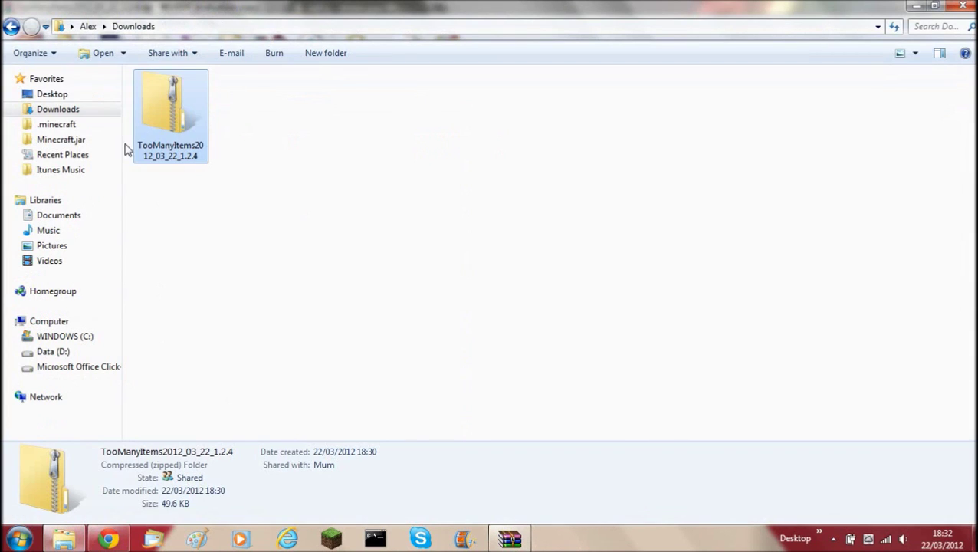
click(96, 129)
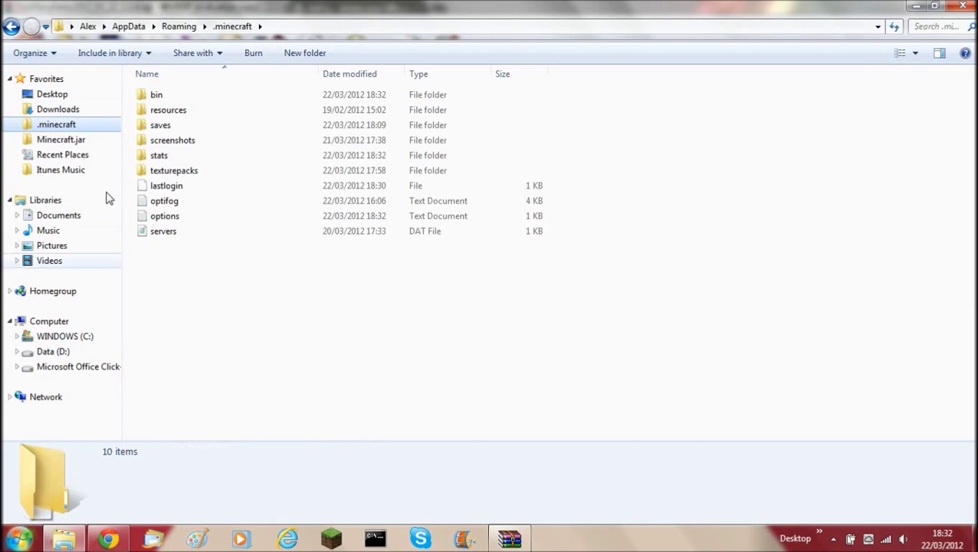
click(14, 543)
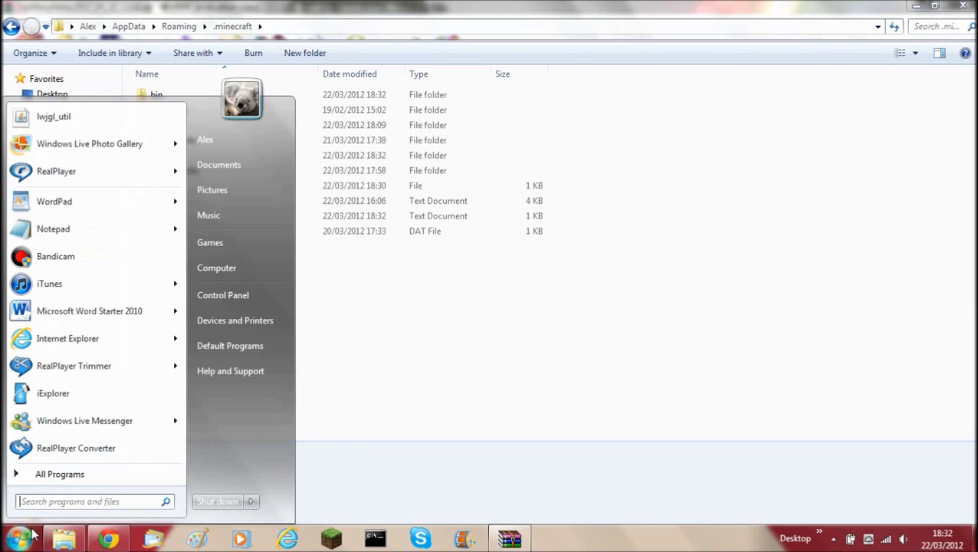
text(%appda)
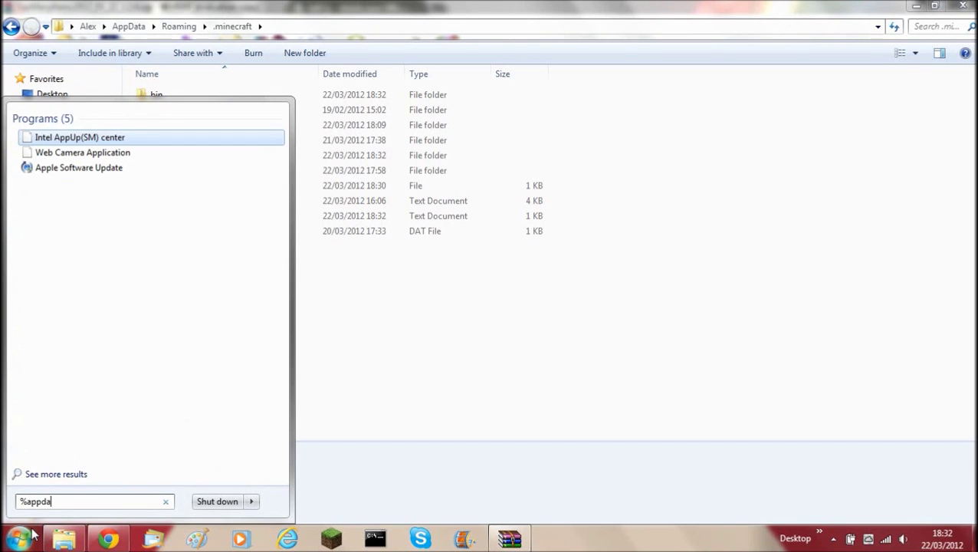
text(ta%)
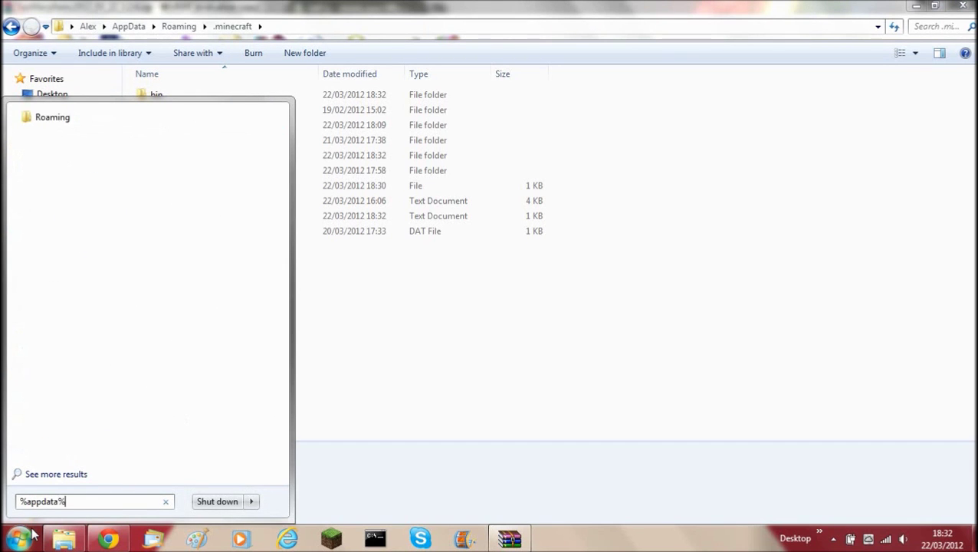
key(Return)
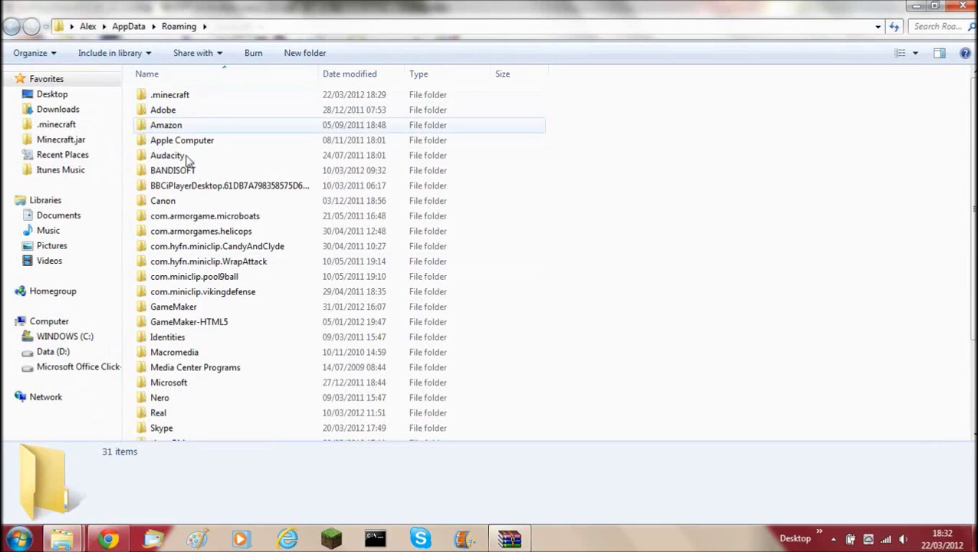
Open minecraft.jar from .minecraft\bin with WinRAR archiver.
double_click(184, 96)
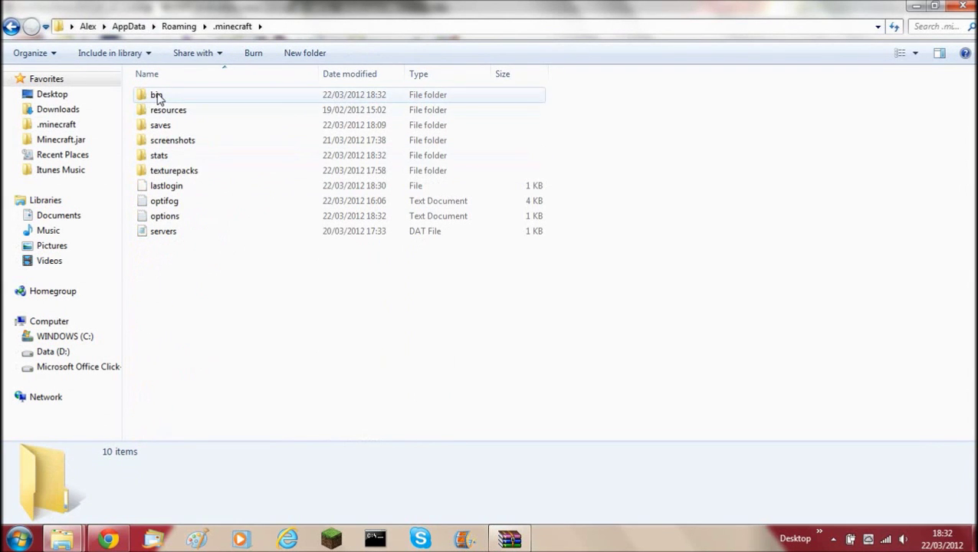
double_click(157, 96)
click(163, 185)
right_click(171, 187)
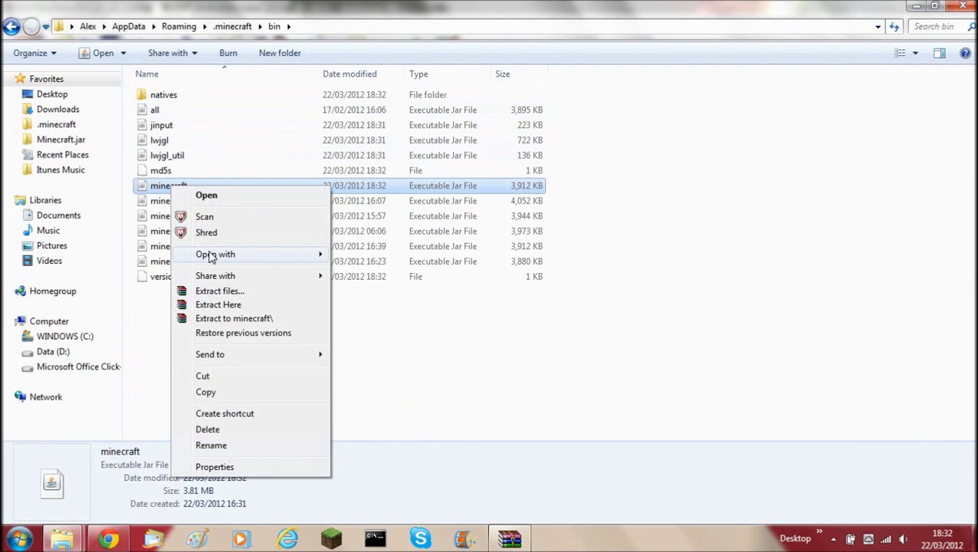
mouse_move(213, 262)
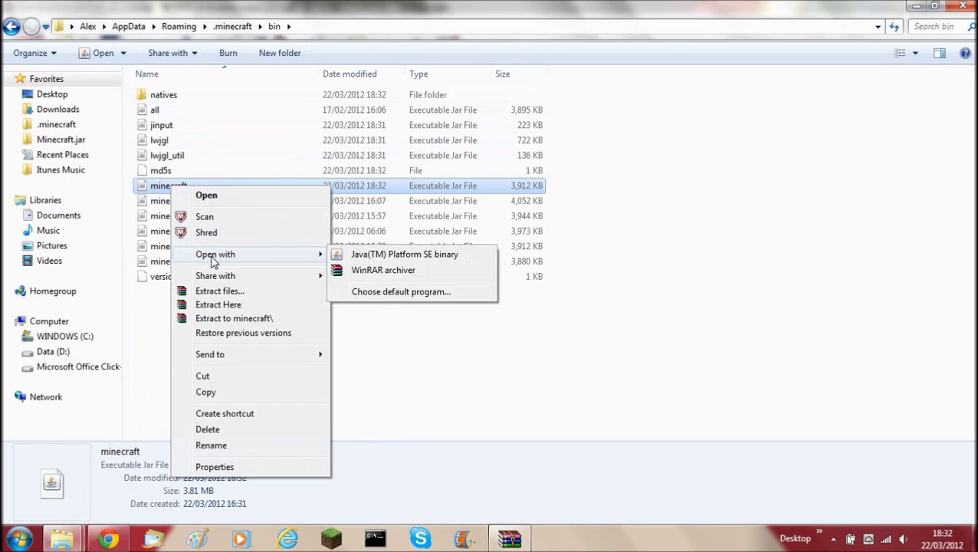
click(377, 272)
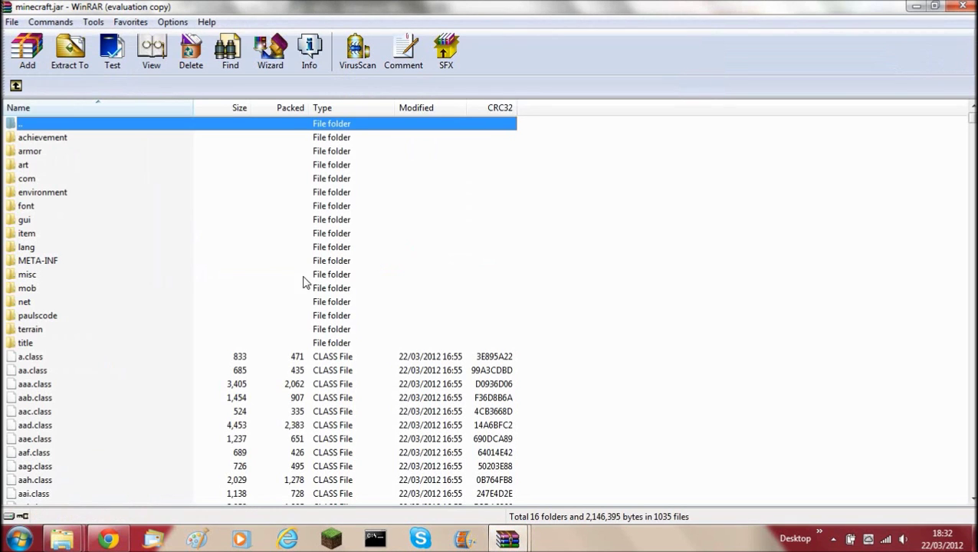
Dismiss the WinRAR reminder and place the TooManyItems and minecraft.jar windows side by side.
click(571, 270)
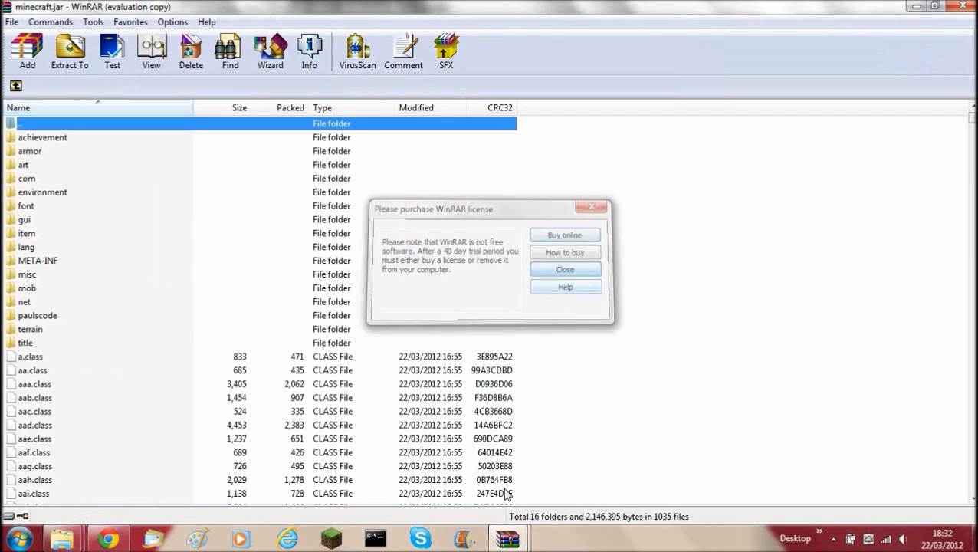
mouse_move(508, 539)
click(481, 476)
click(917, 6)
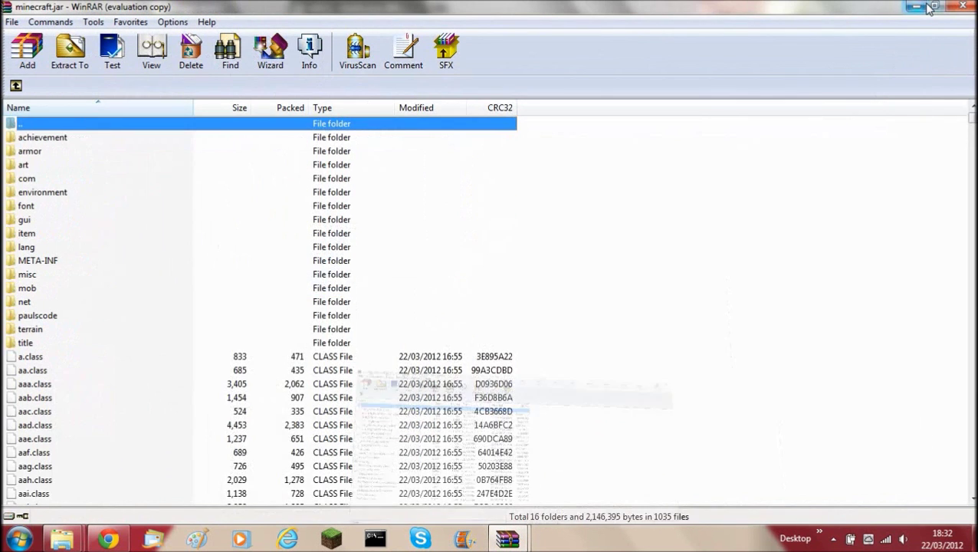
click(933, 7)
mouse_move(507, 539)
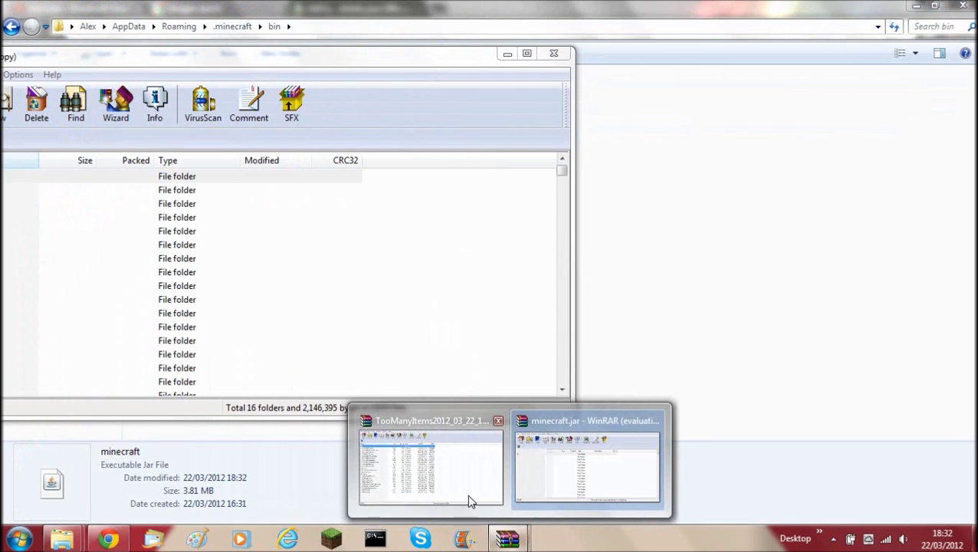
click(461, 491)
click(933, 8)
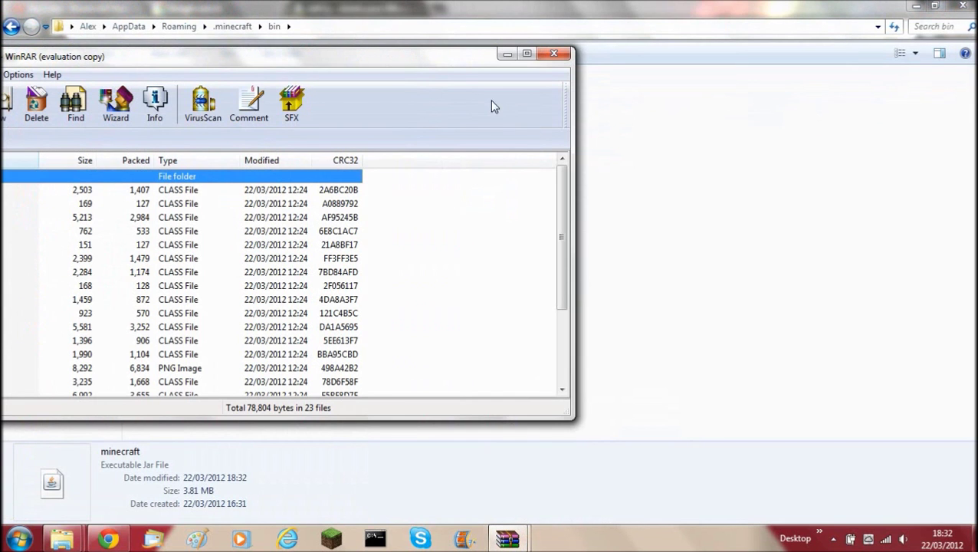
drag(459, 57, 791, 89)
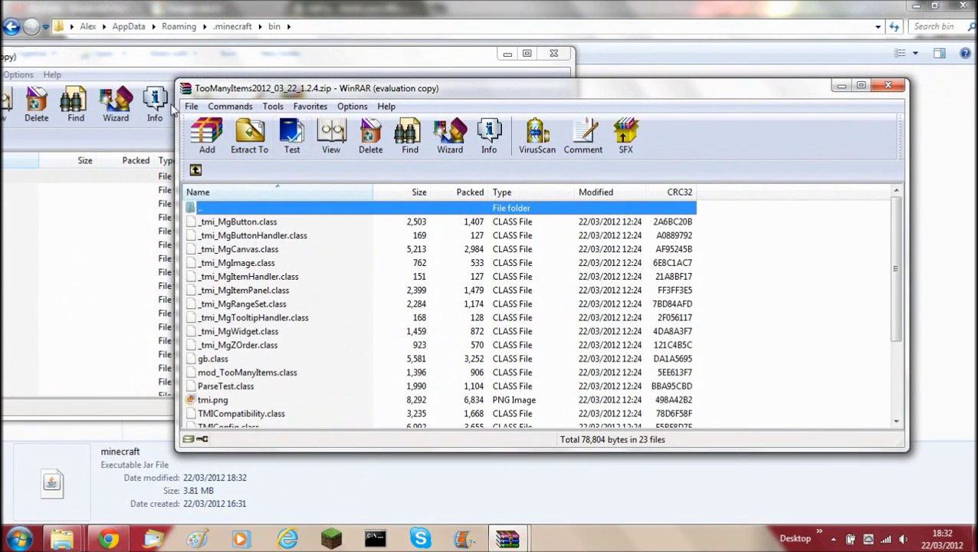
drag(160, 56, 269, 37)
drag(745, 94, 810, 88)
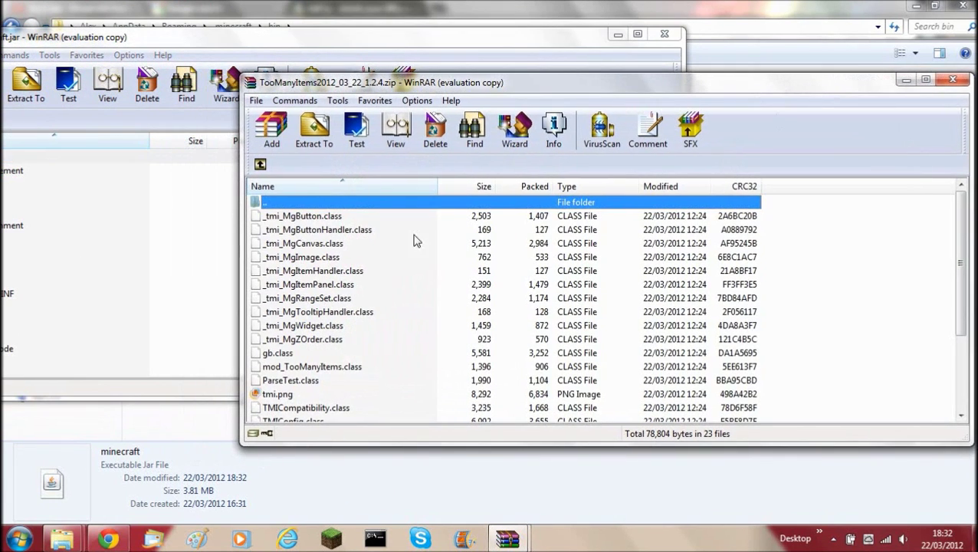
Copy all 23 TooManyItems files, through TMIView.class, into minecraft.jar.
click(345, 221)
scroll(352, 268, down, 3)
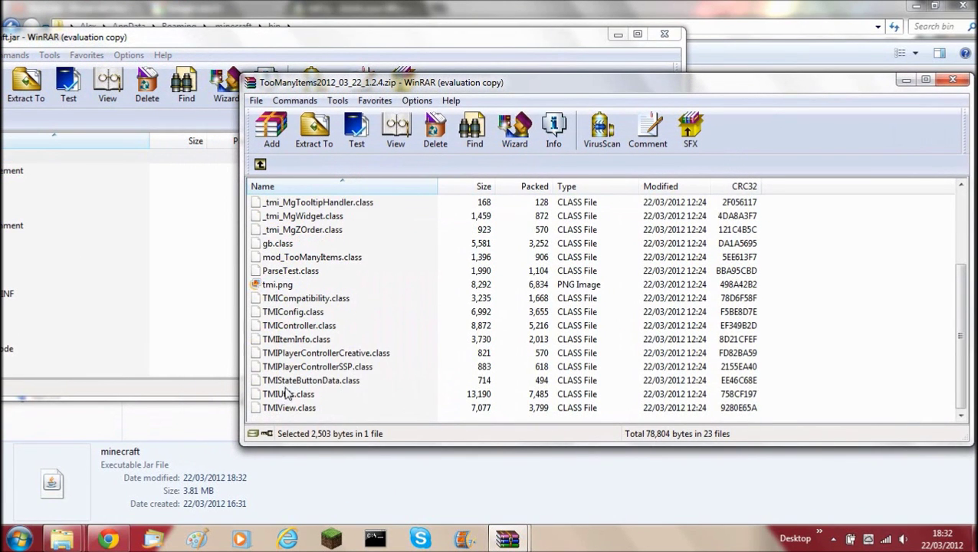
shift+click(284, 408)
scroll(341, 394, up, 3)
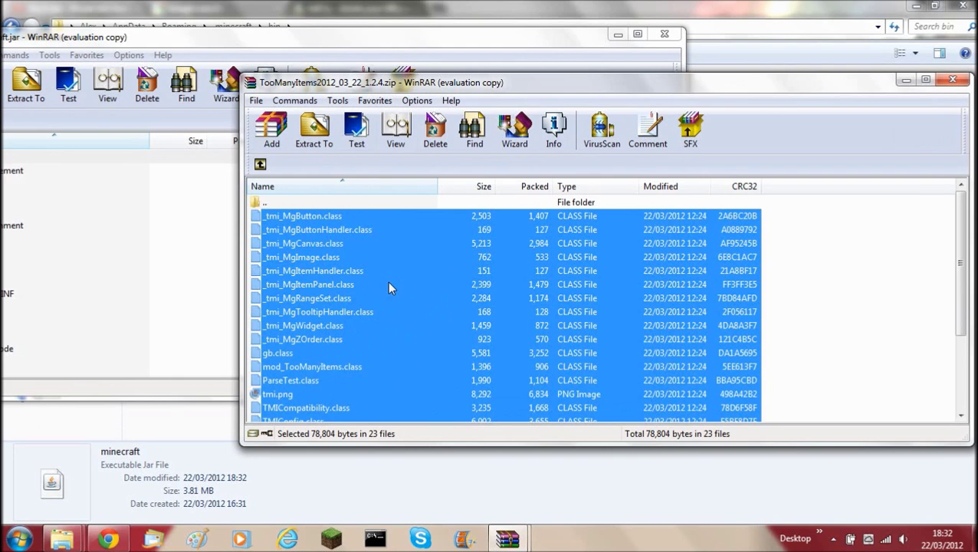
drag(387, 281, 186, 317)
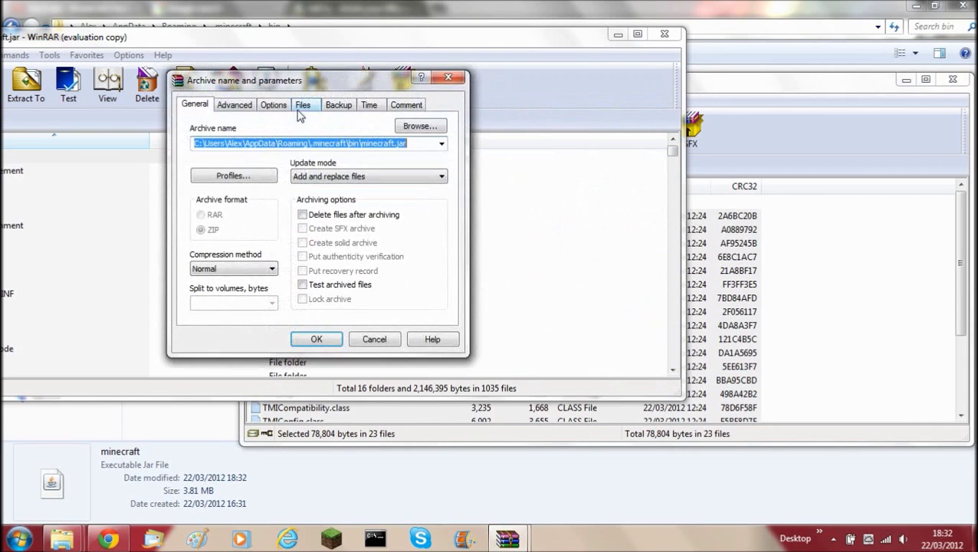
click(322, 344)
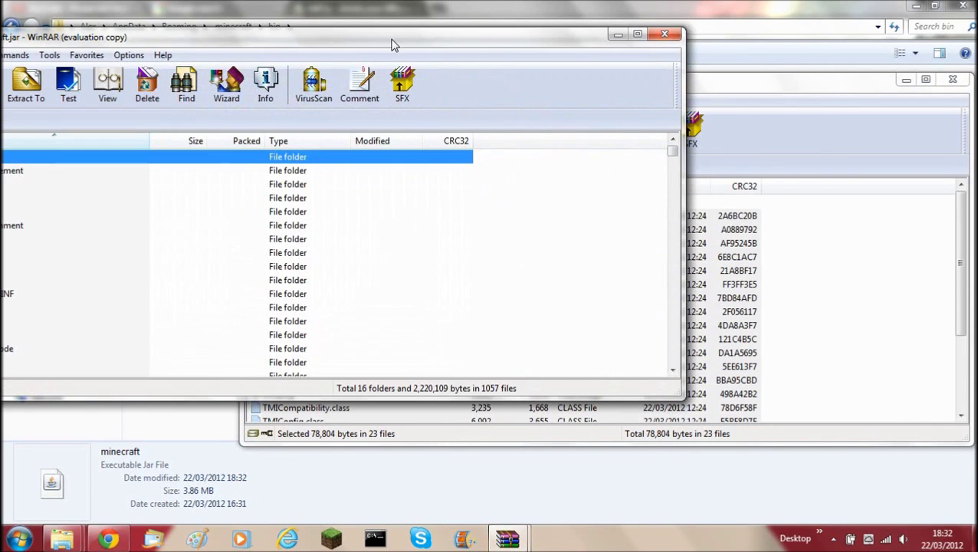
Delete the META-INF folder from minecraft.jar and close the archive.
drag(392, 36, 535, 37)
right_click(155, 293)
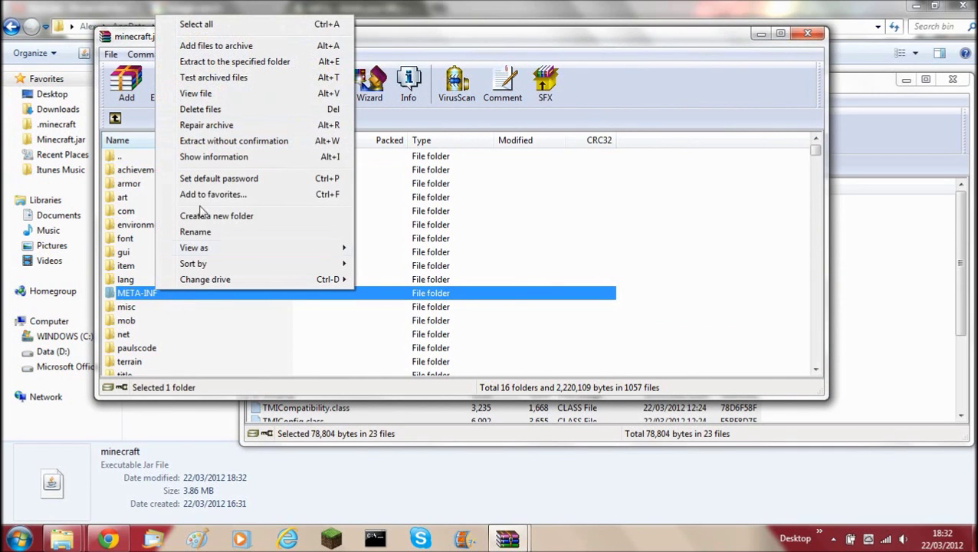
click(230, 110)
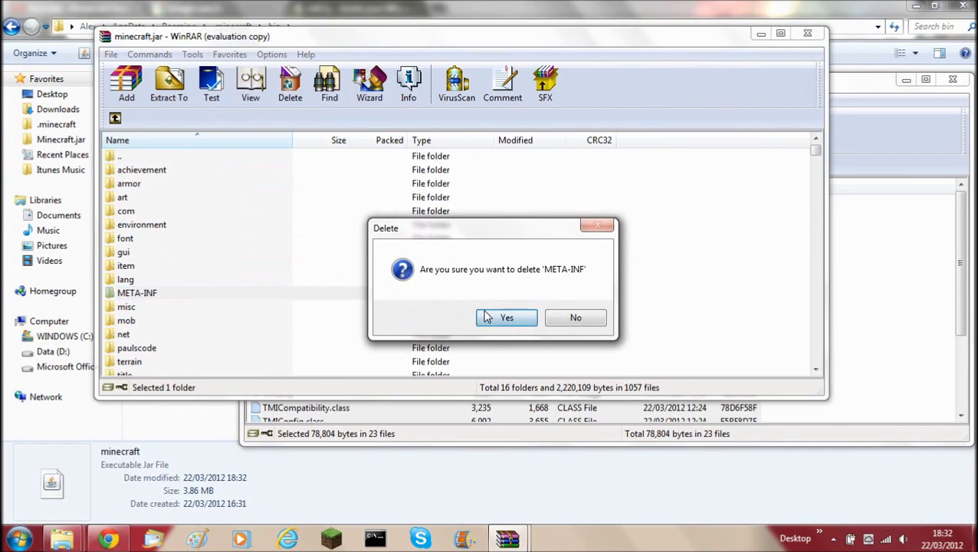
click(505, 317)
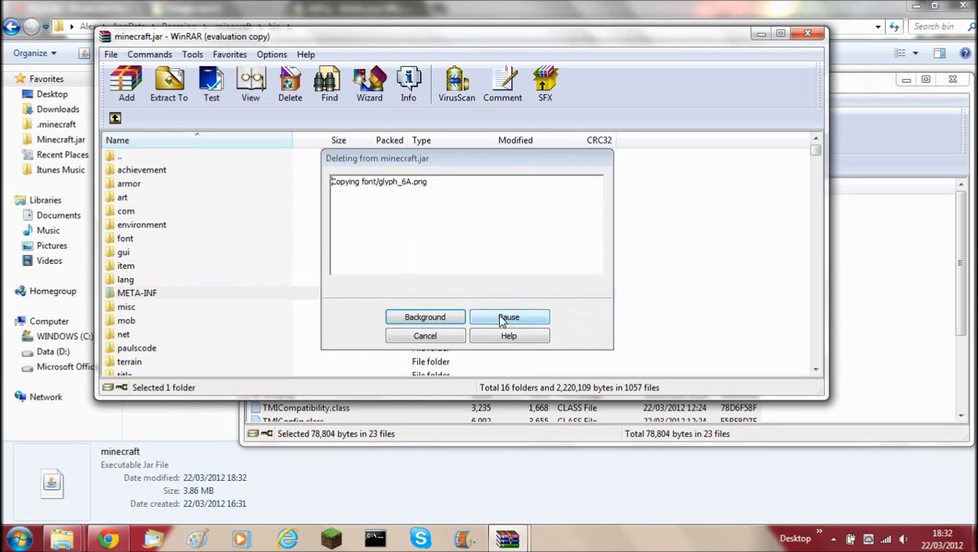
click(815, 35)
Close the TooManyItems archive, log in to Minecraft and load the Creating Buildings world.
click(952, 79)
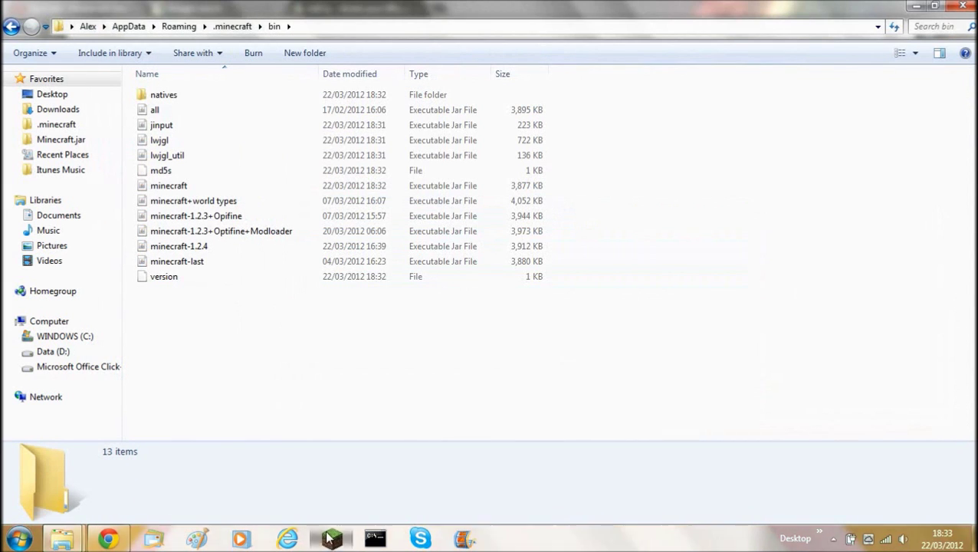
click(331, 539)
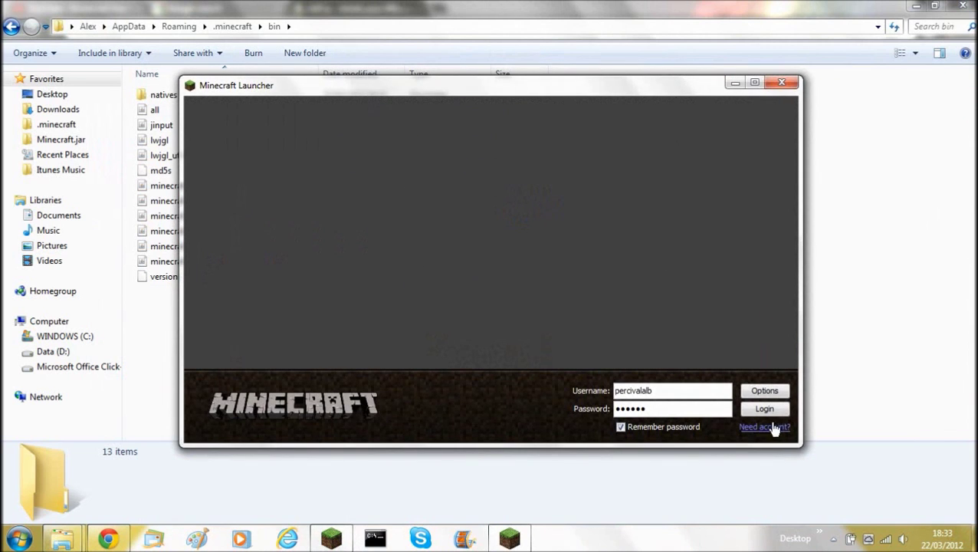
click(764, 409)
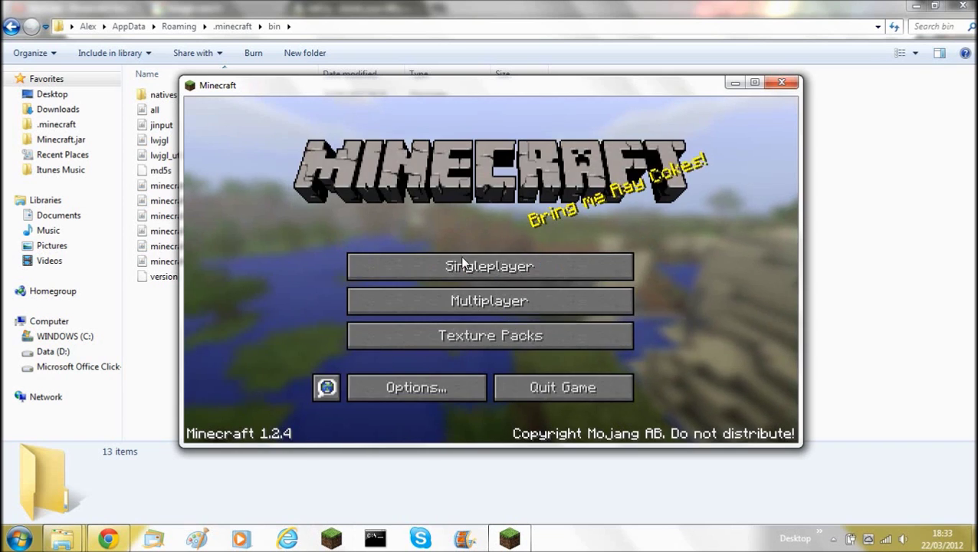
click(396, 266)
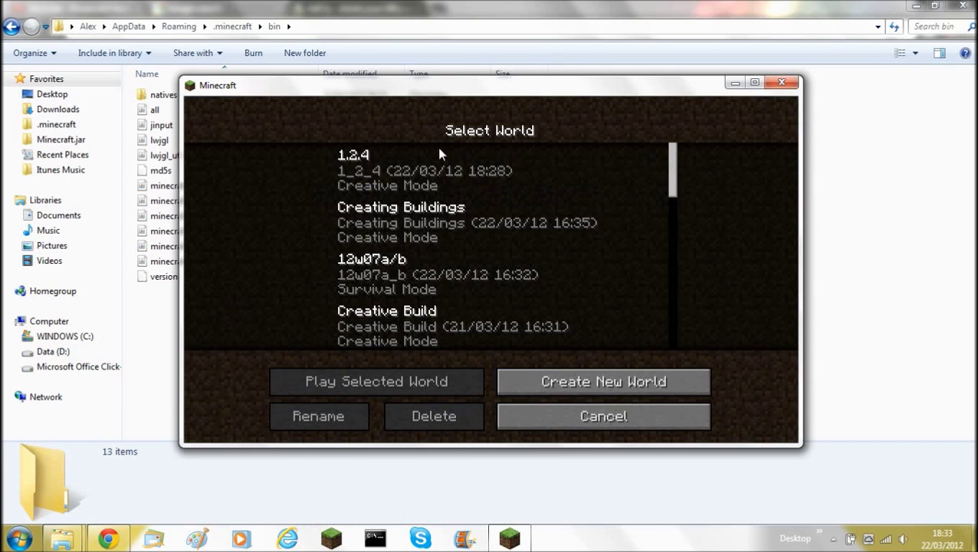
click(415, 220)
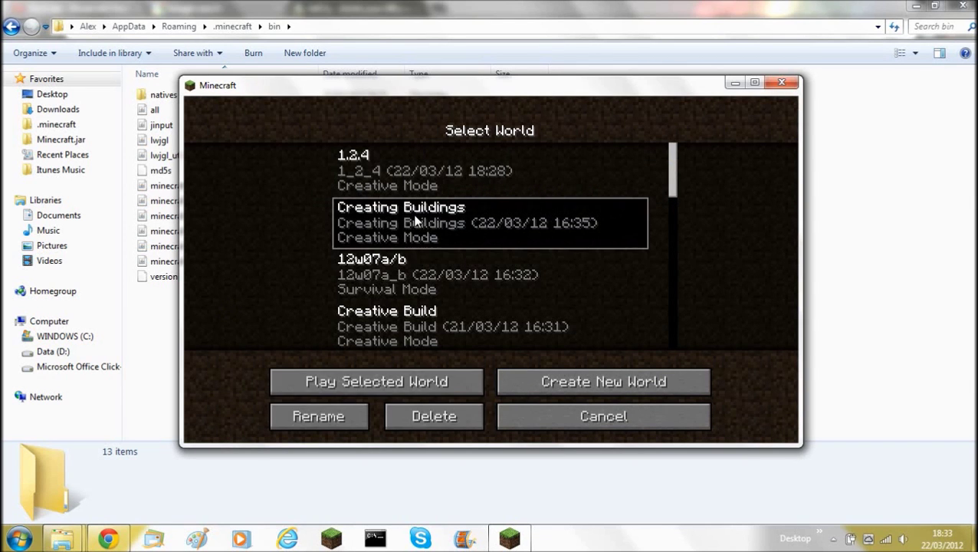
double_click(415, 220)
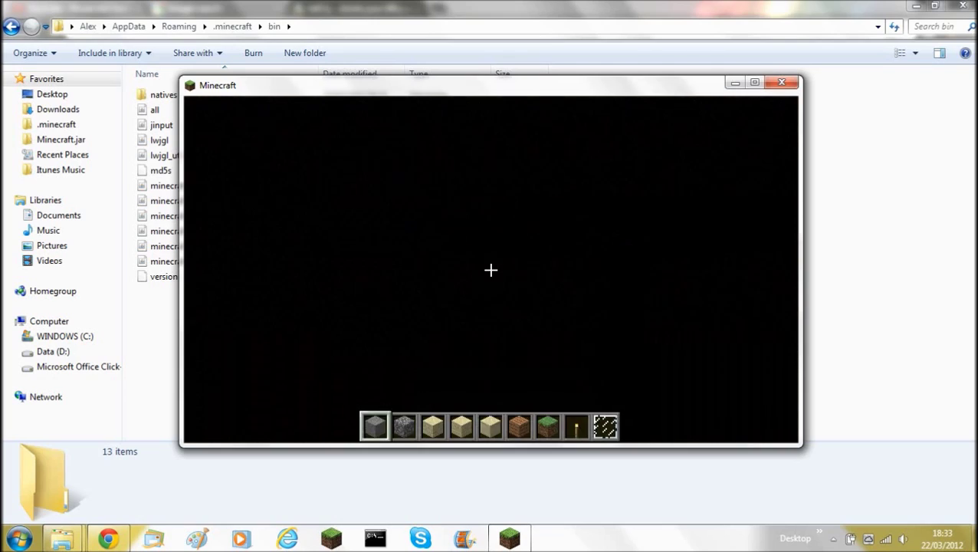
key(s)
scroll(490, 269, down, 1)
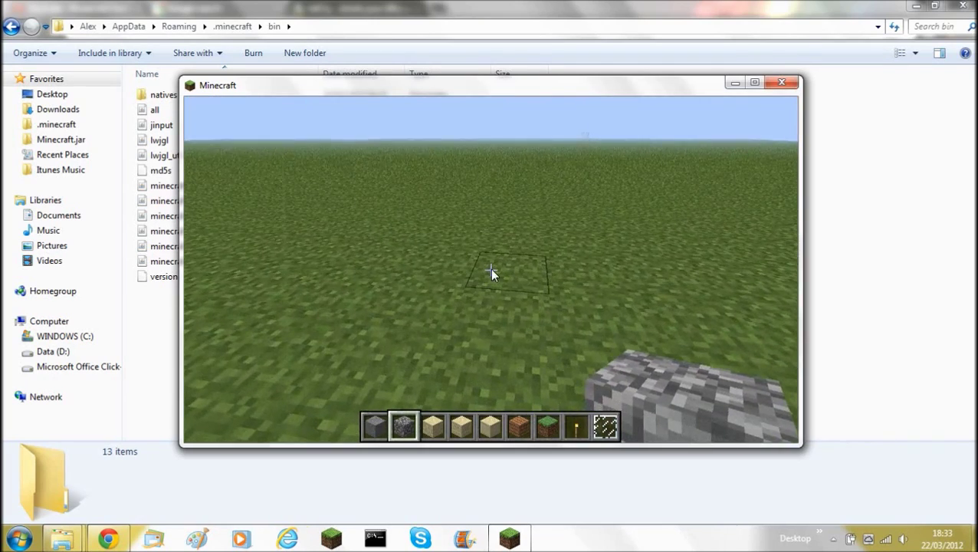
Toggle the TMI panel off and on beside the inventory, then select sandstone in the hotbar.
key(e)
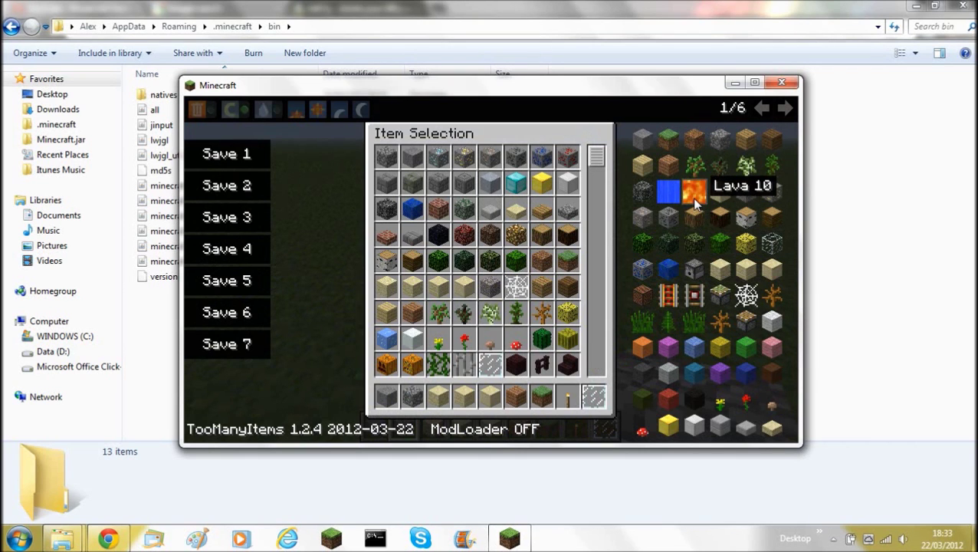
key(o)
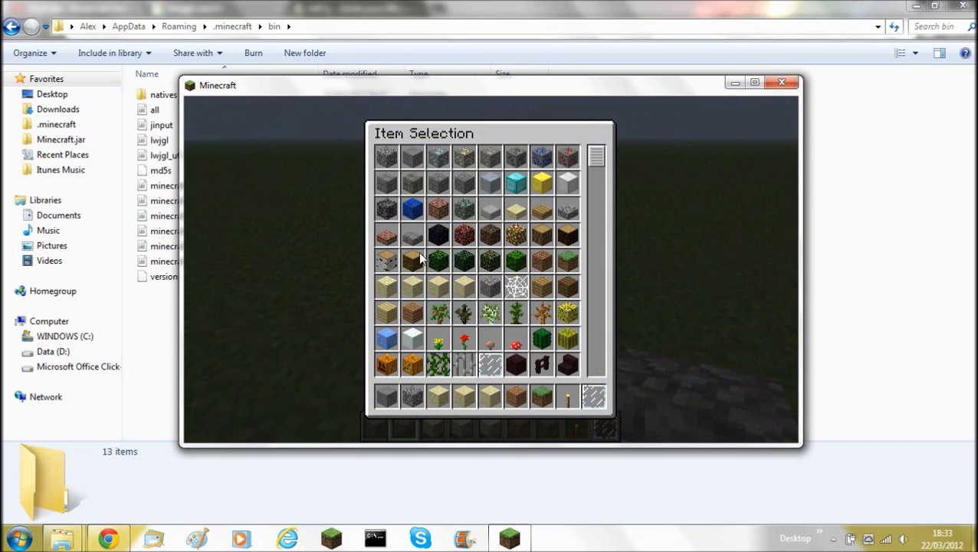
key(o)
key(e)
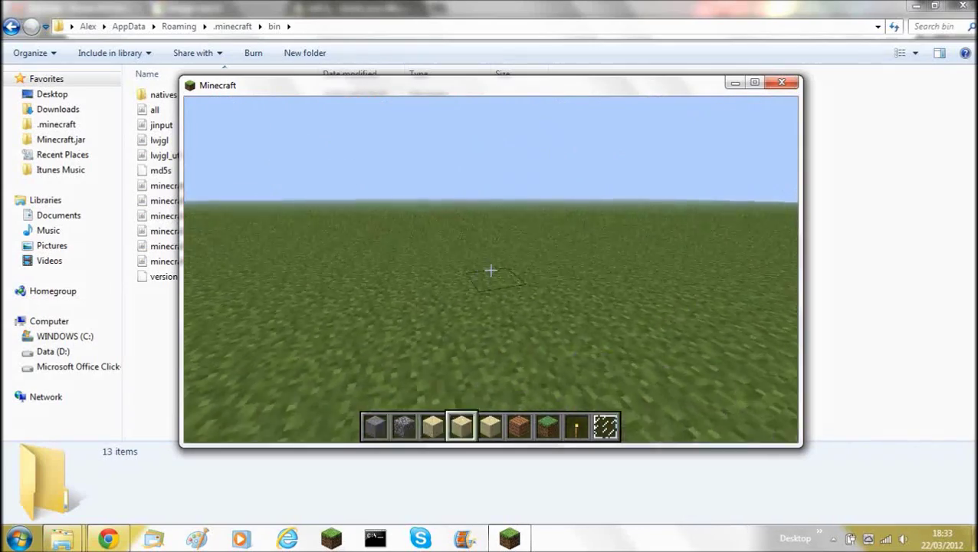
scroll(490, 270, up, 1)
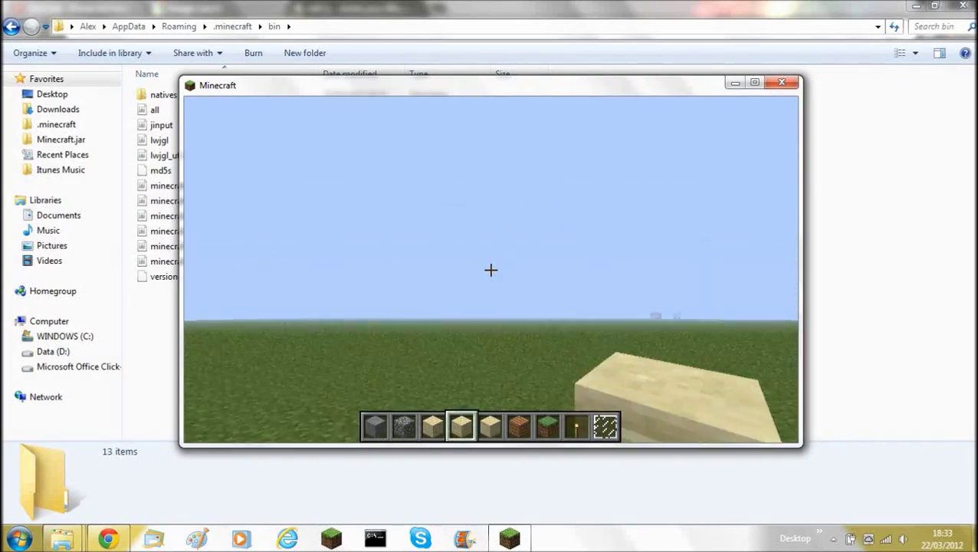